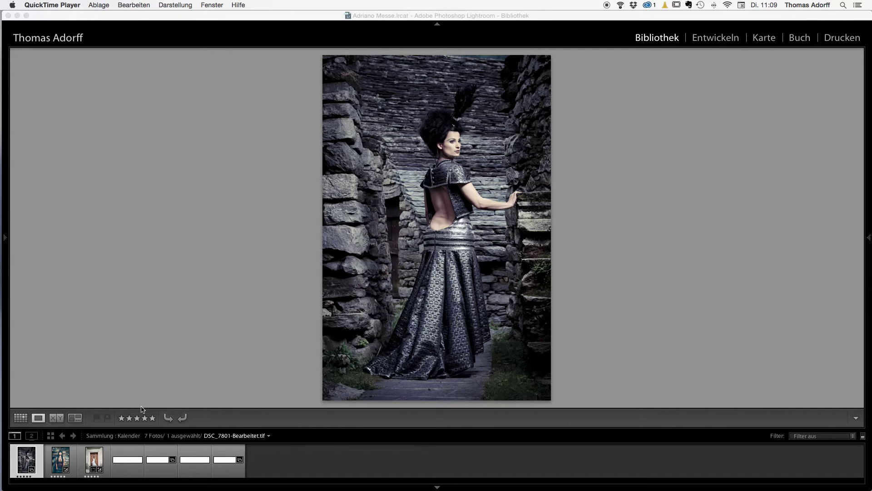
Preview each quarterly calendar strip through Okt–Dez, then return to the Jan–Mär calendar
{"action": "left_click", "coordinate": [157, 471]}
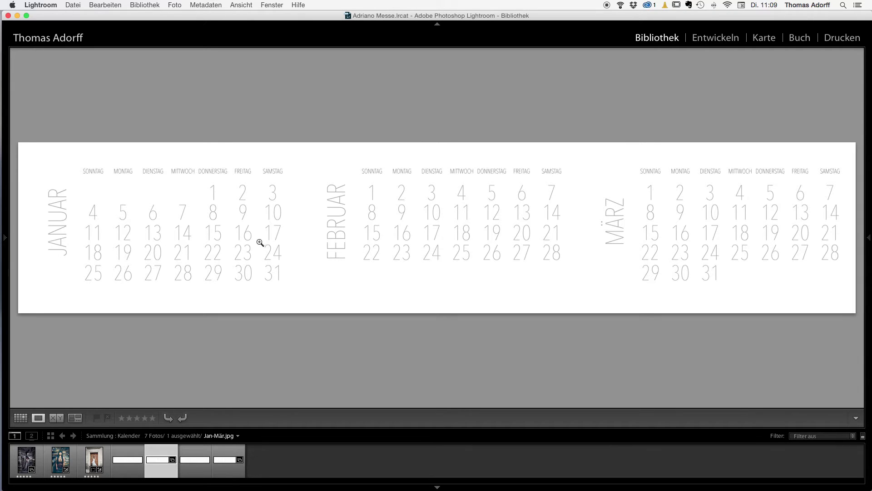
{"action": "left_click", "coordinate": [123, 465]}
{"action": "left_click", "coordinate": [191, 463]}
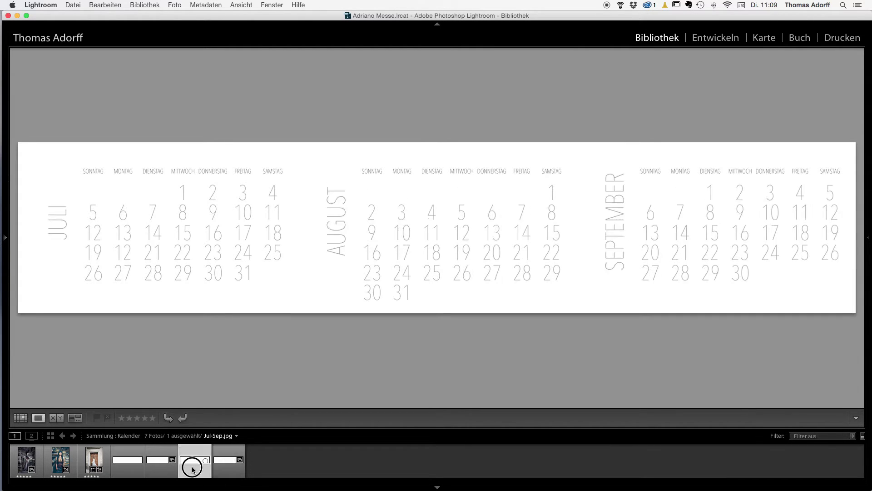
{"action": "left_click", "coordinate": [230, 475]}
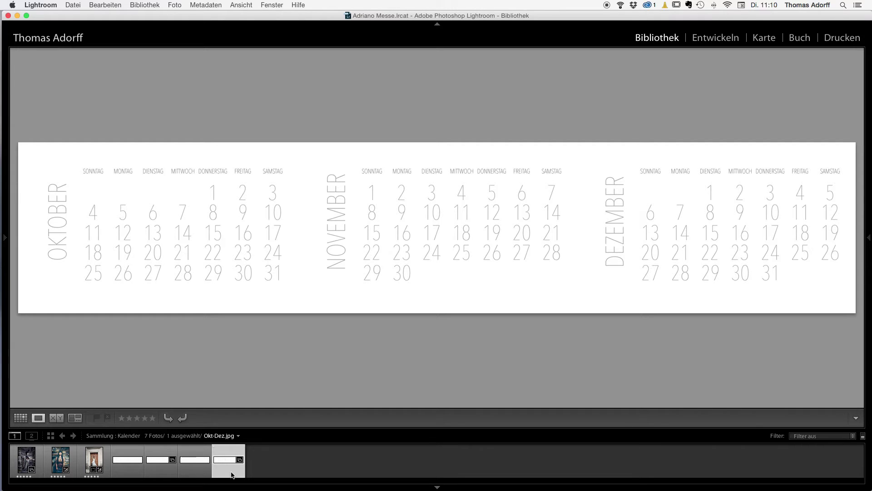
{"action": "left_click", "coordinate": [173, 476]}
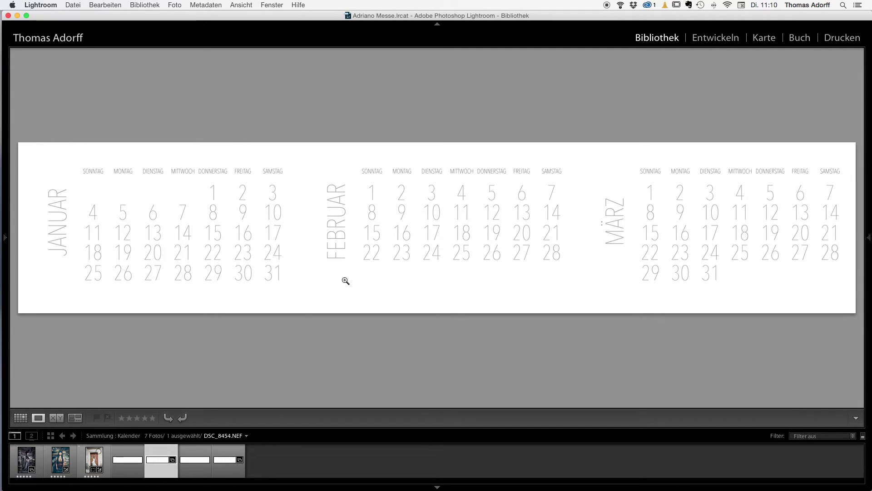
Switch to the Drucken module and scroll the Vorlagenbrowser down to the Benutzervorlagen folder
{"action": "left_click", "coordinate": [842, 37]}
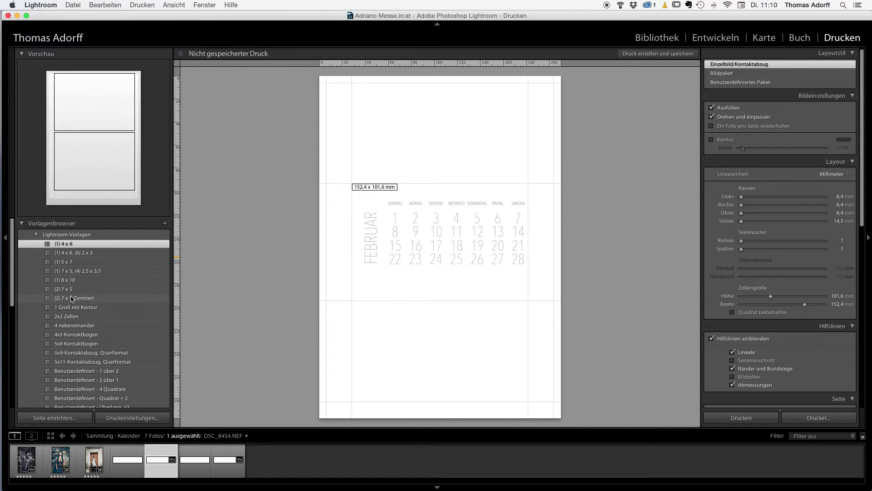
{"action": "scroll", "coordinate": [71, 330], "scroll_direction": "down", "scroll_amount": 3}
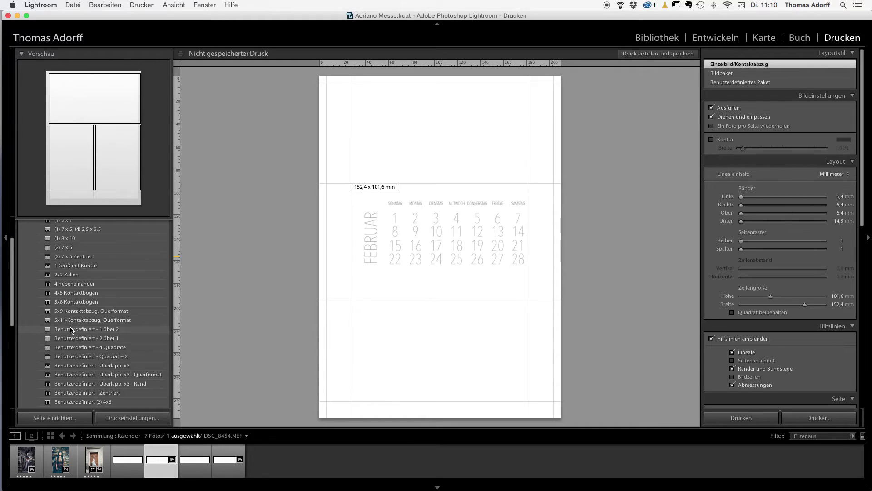
{"action": "scroll", "coordinate": [72, 330], "scroll_direction": "down", "scroll_amount": 2}
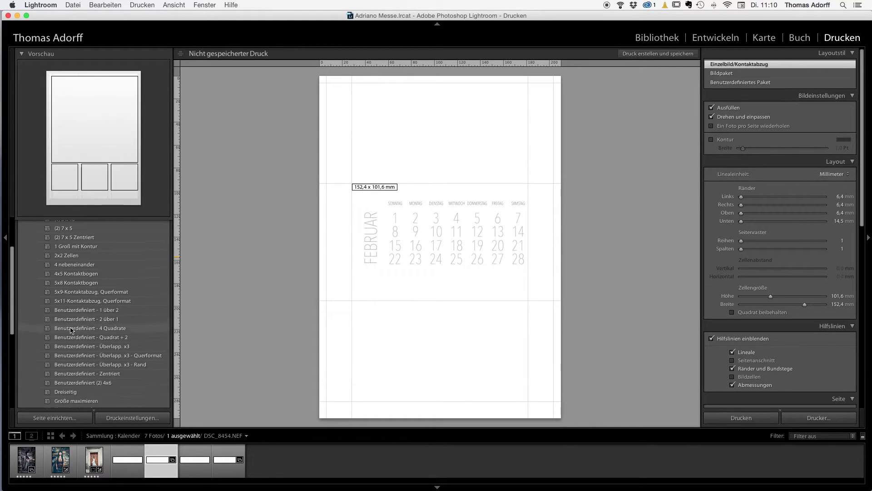
{"action": "scroll", "coordinate": [72, 330], "scroll_direction": "down", "scroll_amount": 2}
{"action": "scroll", "coordinate": [72, 330], "scroll_direction": "down", "scroll_amount": 2}
{"action": "scroll", "coordinate": [71, 330], "scroll_direction": "down", "scroll_amount": 2}
{"action": "scroll", "coordinate": [71, 330], "scroll_direction": "down", "scroll_amount": 1}
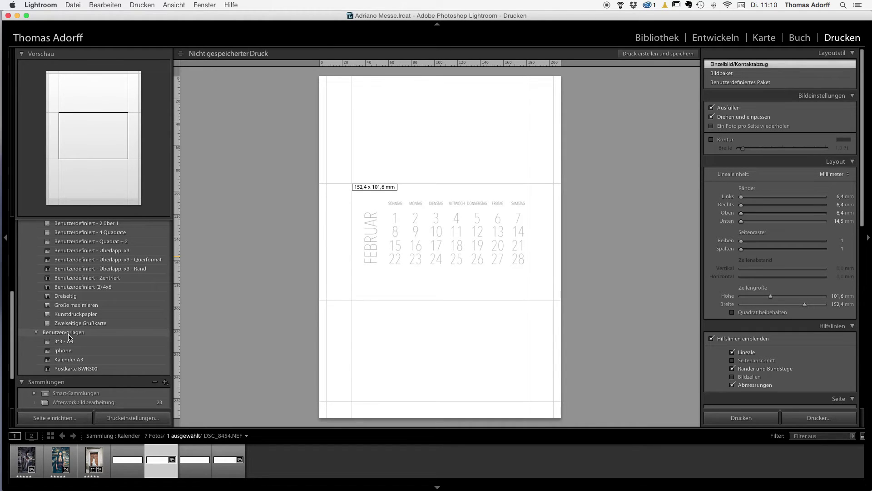
{"action": "right_click", "coordinate": [69, 337]}
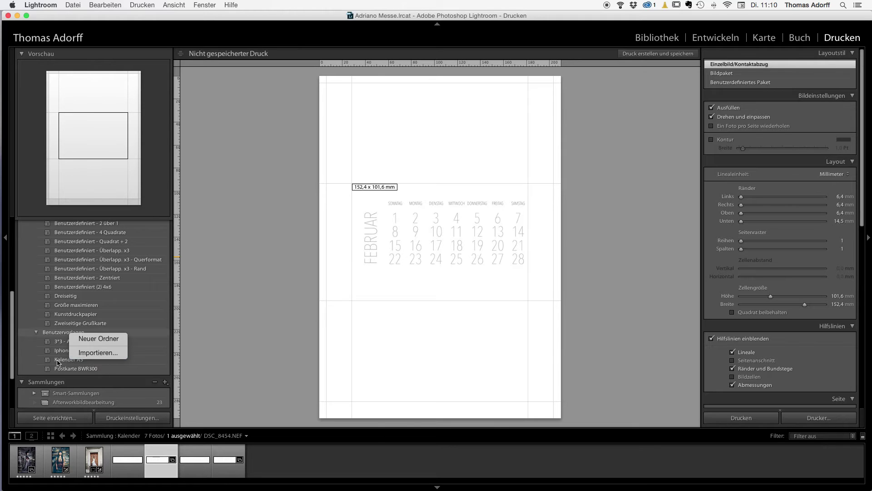
{"action": "left_click", "coordinate": [246, 317]}
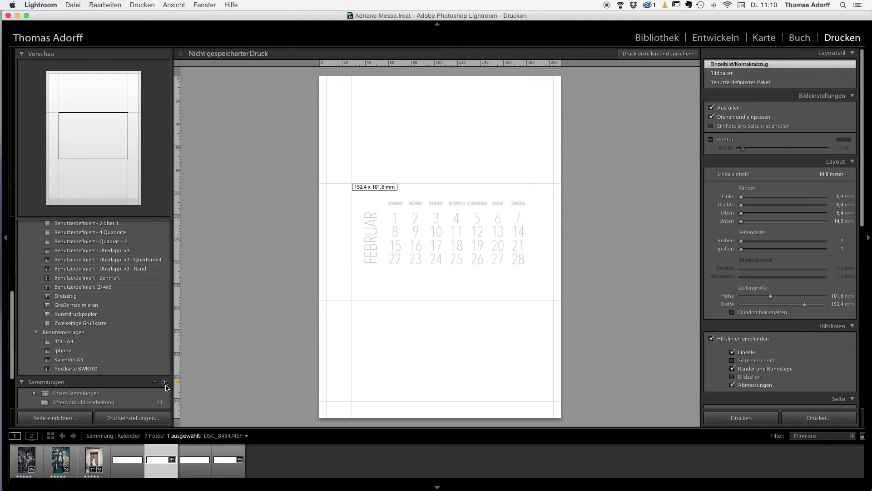
Apply the Kalender A3 user template and confirm borderless DIN A3 paper in page setup
{"action": "left_click", "coordinate": [73, 362]}
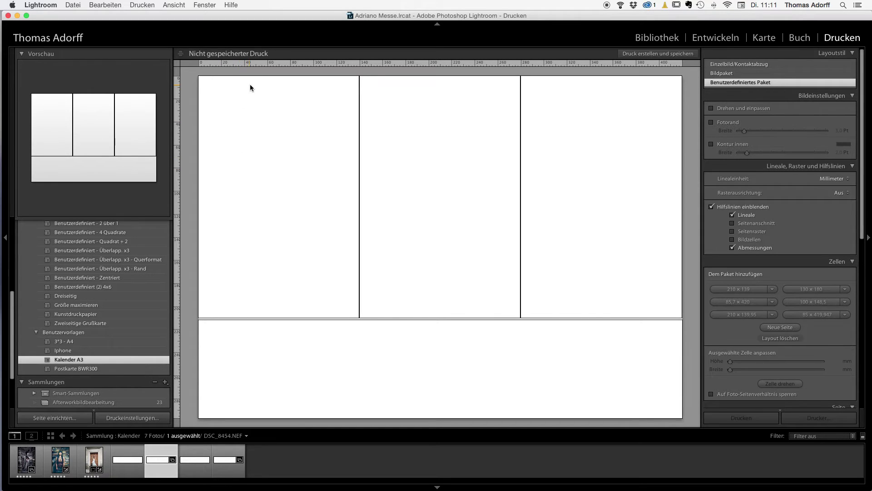
{"action": "left_click", "coordinate": [42, 417]}
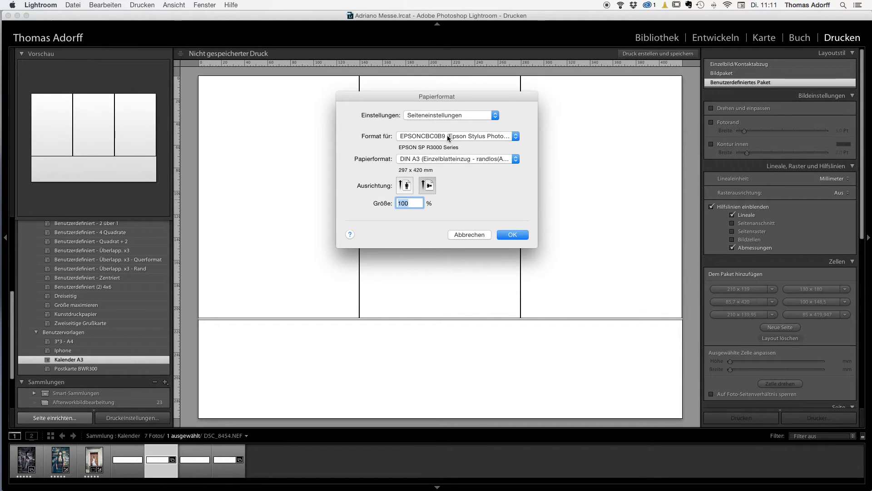
{"action": "left_click", "coordinate": [446, 159]}
{"action": "mouse_move", "coordinate": [470, 159]}
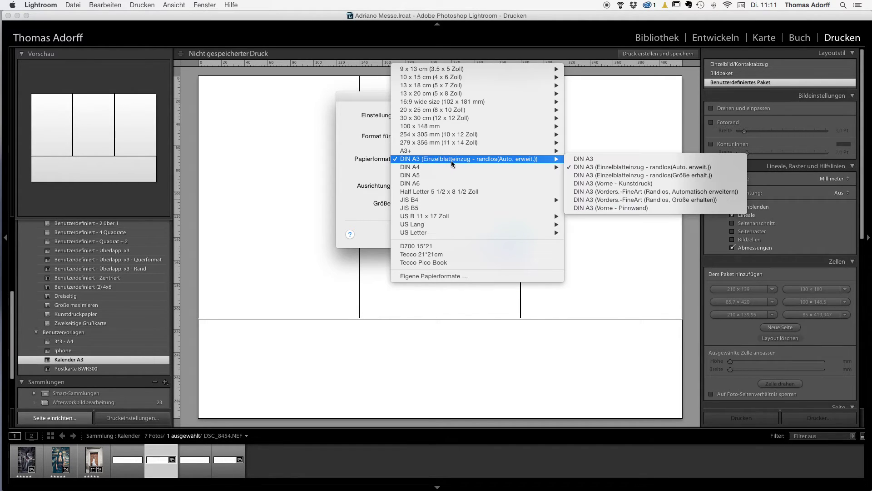
{"action": "mouse_move", "coordinate": [643, 167]}
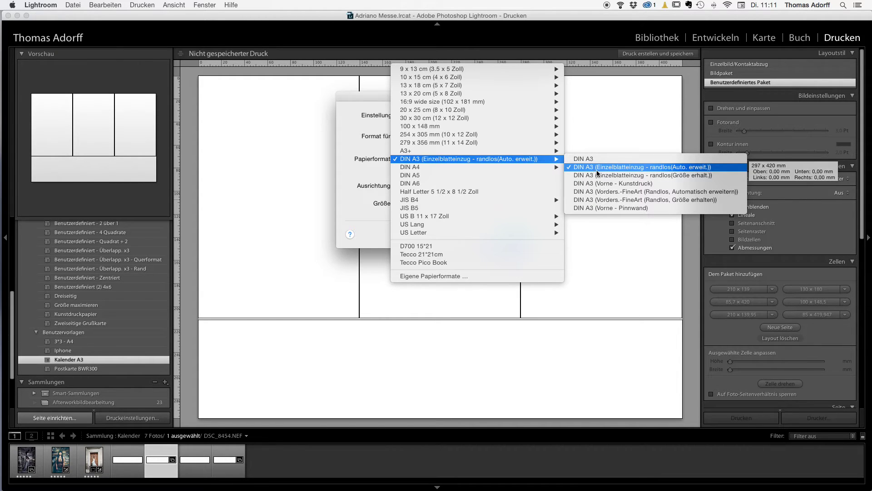
{"action": "left_click", "coordinate": [595, 167]}
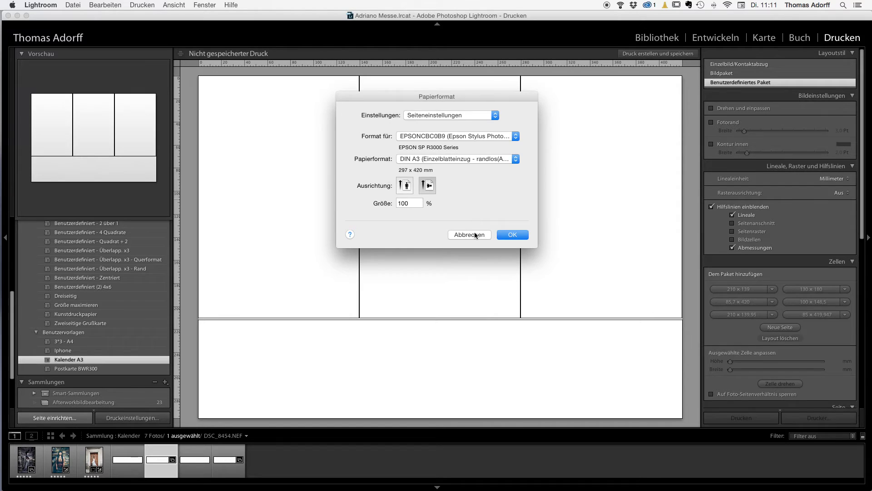
{"action": "left_click", "coordinate": [475, 235]}
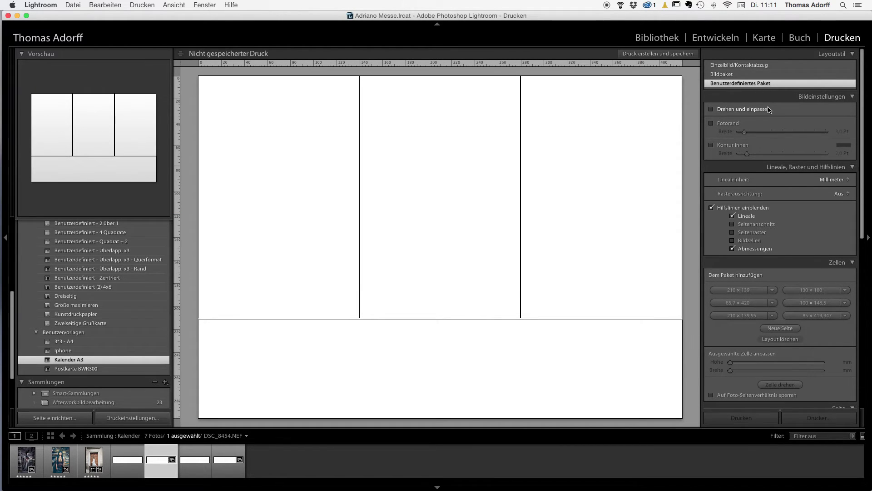
{"action": "left_click", "coordinate": [725, 74]}
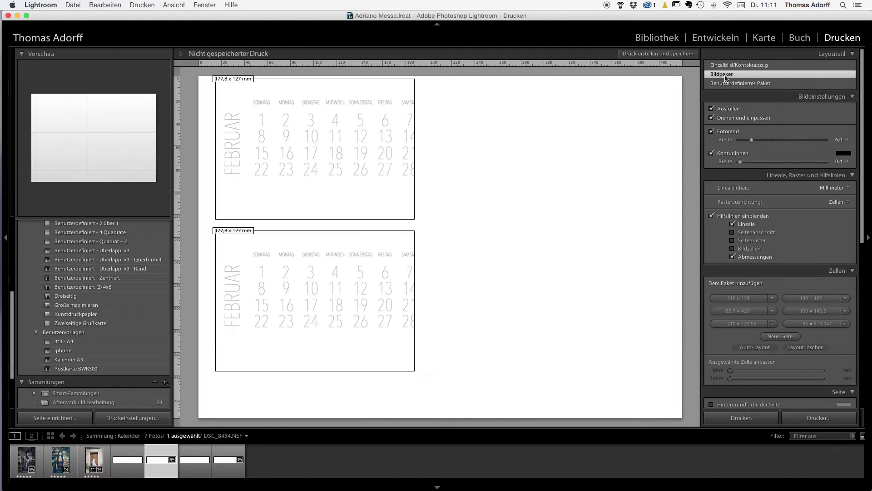
{"action": "left_click", "coordinate": [736, 84]}
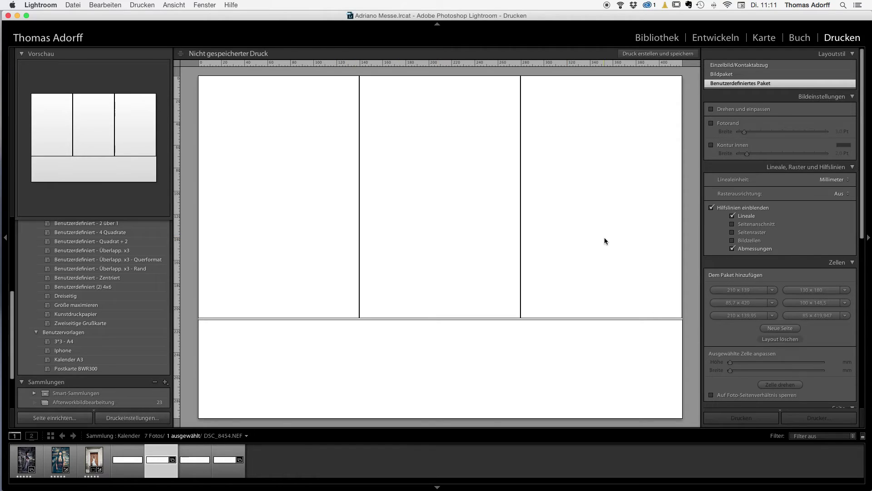
{"action": "left_click", "coordinate": [774, 318]}
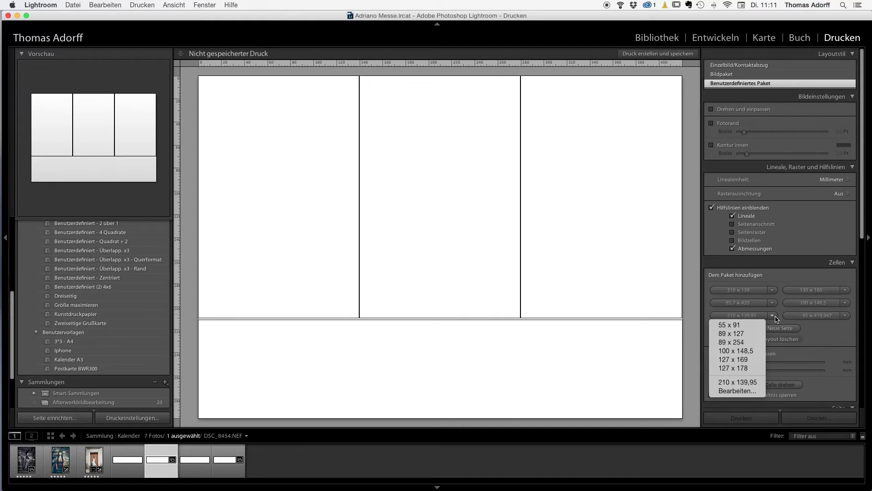
{"action": "left_click", "coordinate": [748, 382]}
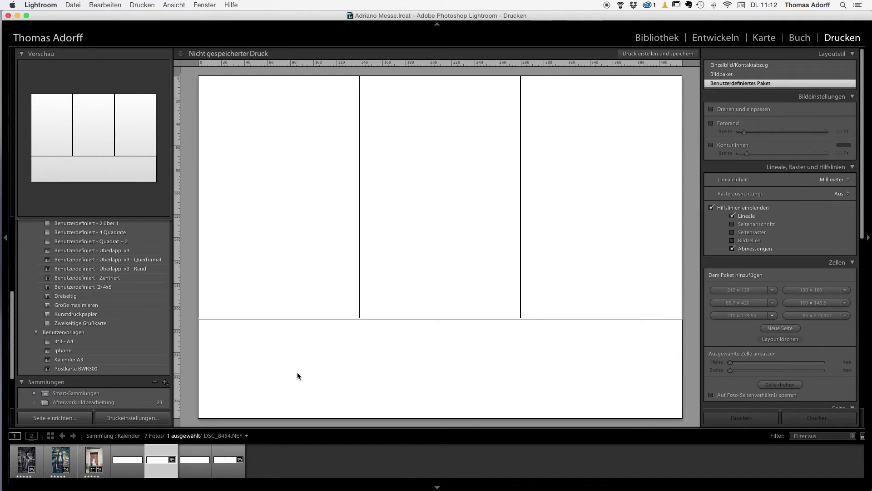
{"action": "left_click", "coordinate": [288, 263]}
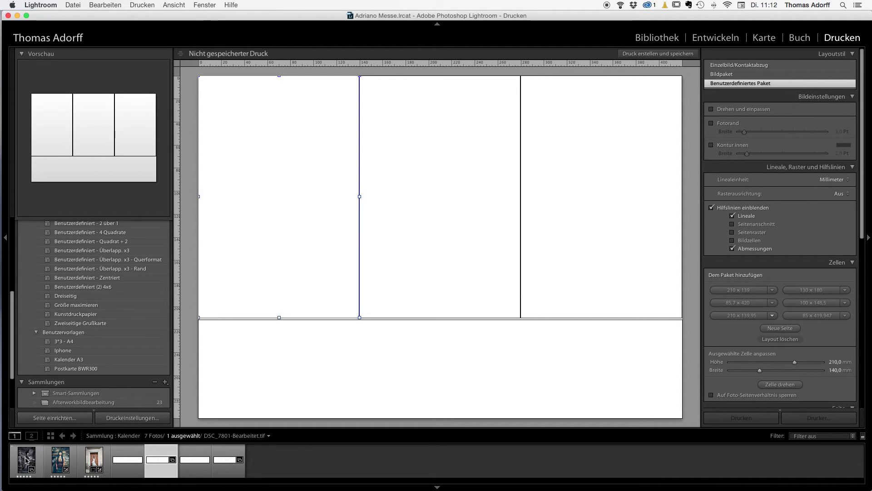
Place the three portrait photos into the left, middle and right top cells
{"action": "mouse_move", "coordinate": [26, 459]}
{"action": "left_mouse_down"}
{"action": "mouse_move", "coordinate": [209, 341]}
{"action": "mouse_move", "coordinate": [248, 274]}
{"action": "left_mouse_up"}
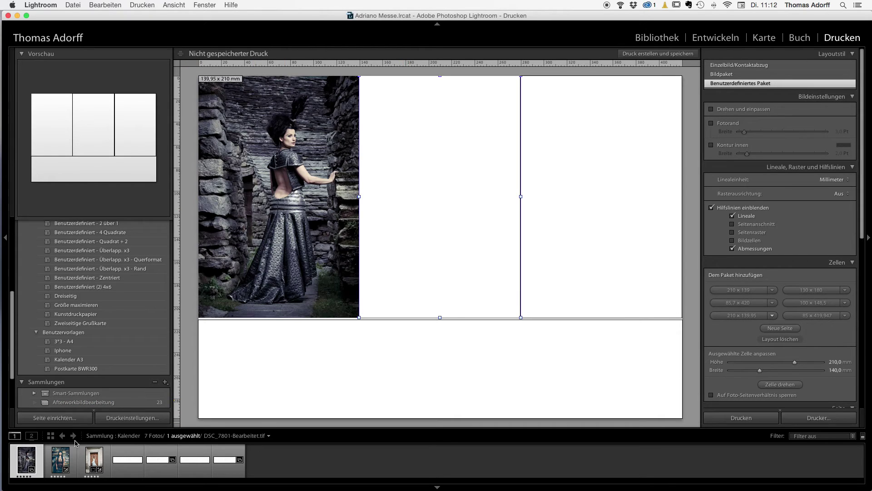
{"action": "left_click", "coordinate": [60, 459]}
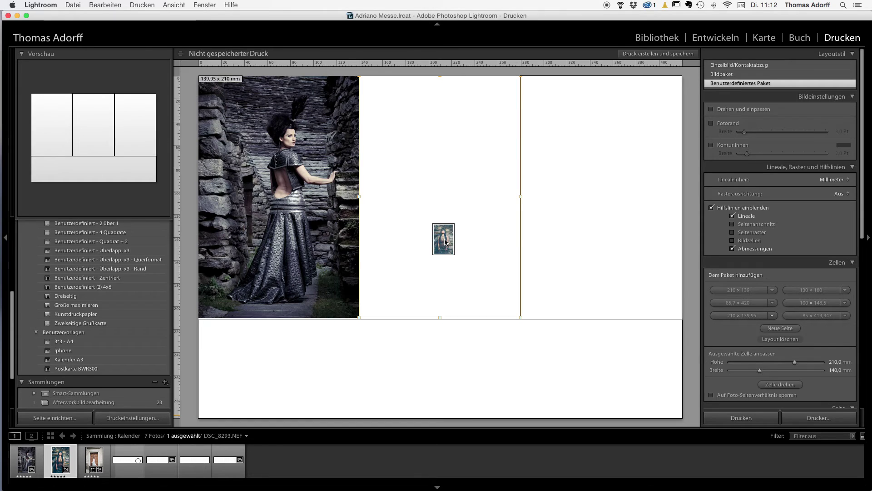
{"action": "left_click_drag", "start_coordinate": [56, 464], "coordinate": [443, 238]}
{"action": "left_click_drag", "start_coordinate": [94, 459], "coordinate": [552, 282]}
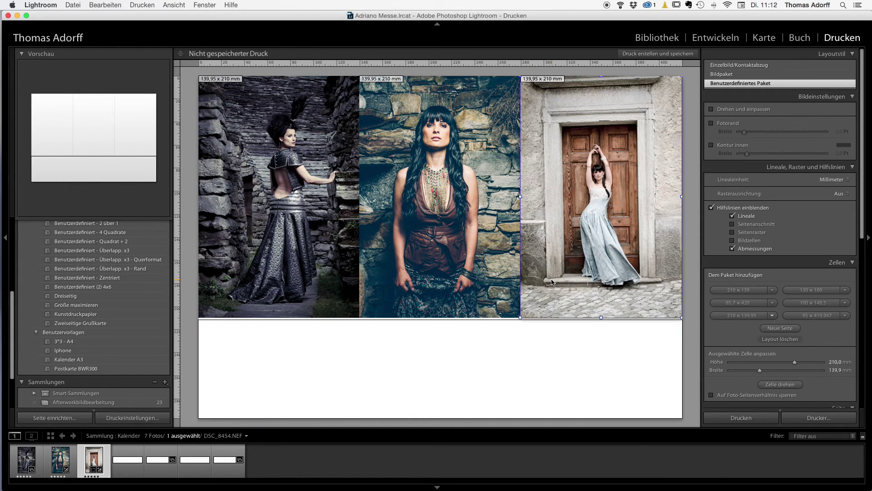
Put the Jan–Mär calendar into the wide bottom cell
{"action": "left_click", "coordinate": [437, 383]}
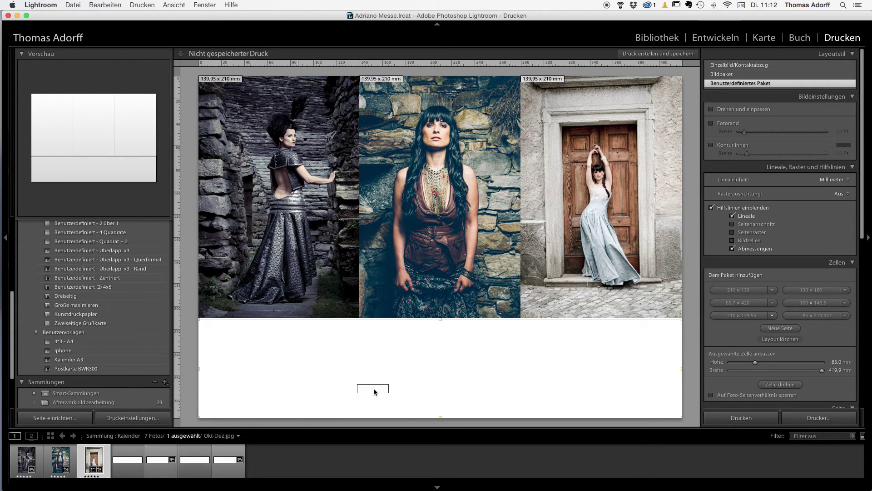
{"action": "left_click_drag", "start_coordinate": [156, 463], "coordinate": [372, 389]}
{"action": "left_click", "coordinate": [690, 367]}
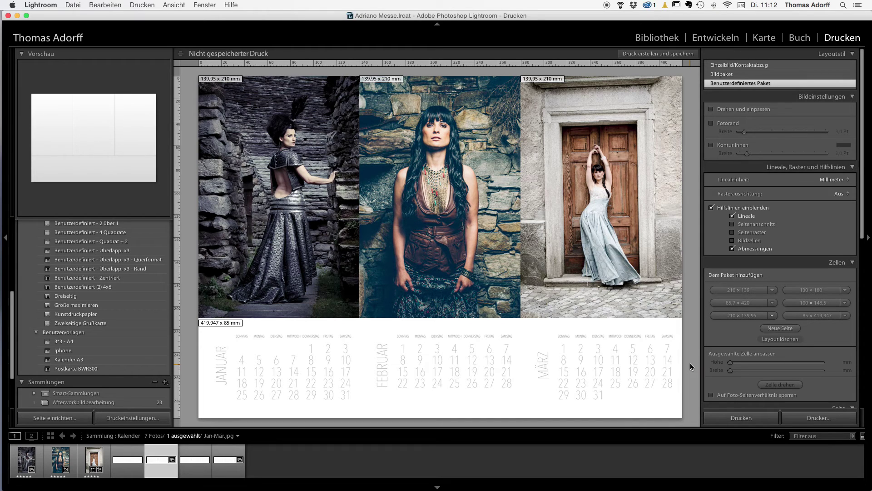